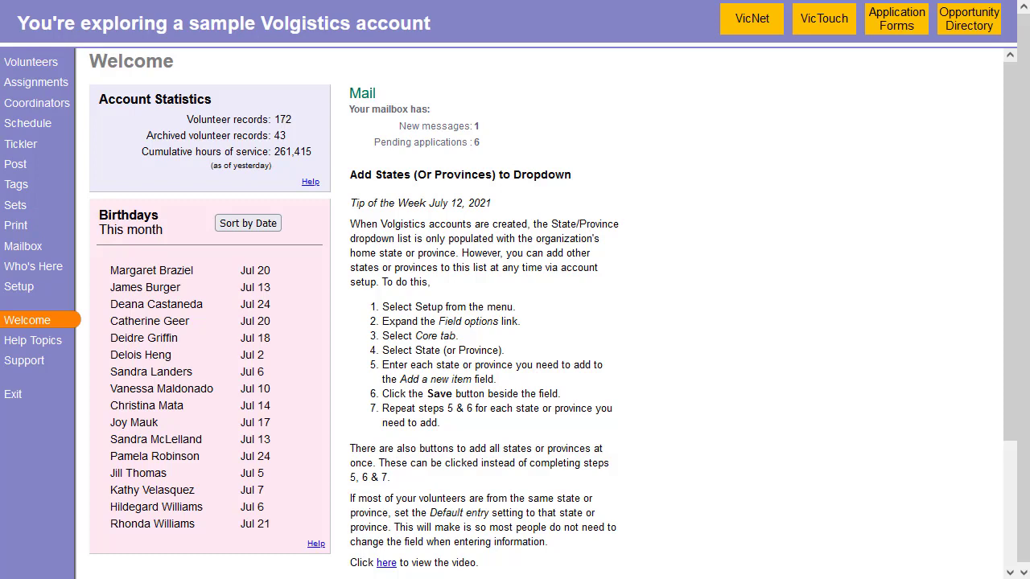
Step: Start a new set called Pre-Pandemic Volunteers with a rule based on Their service
click(20, 205)
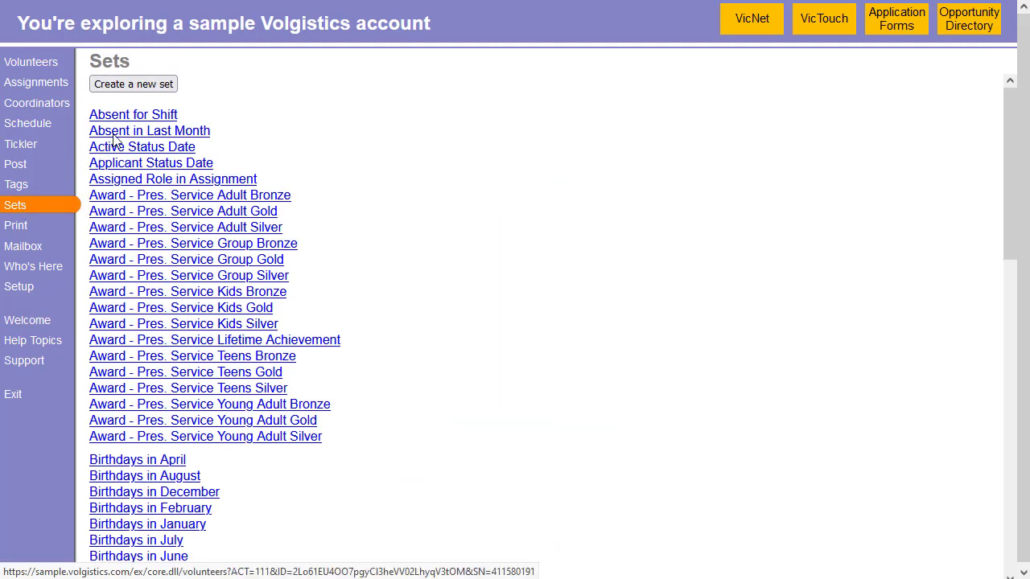
click(137, 84)
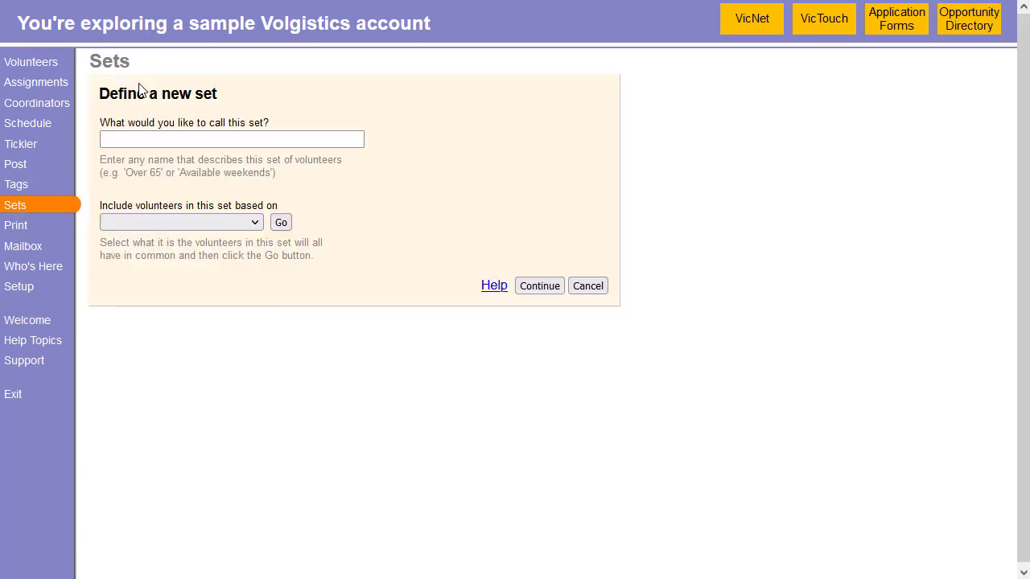
click(221, 140)
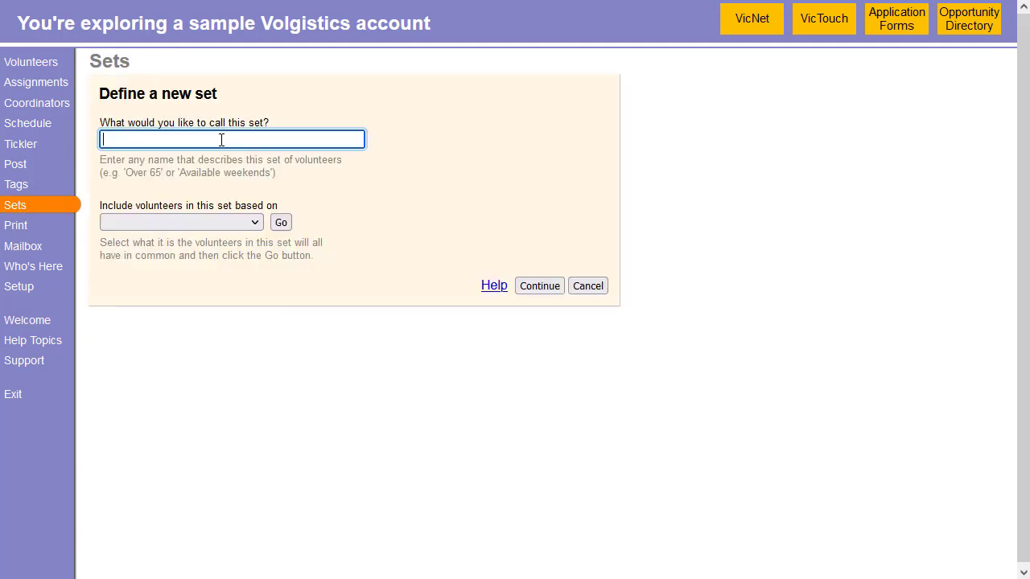
text(Pre-Pandemic Volunteers)
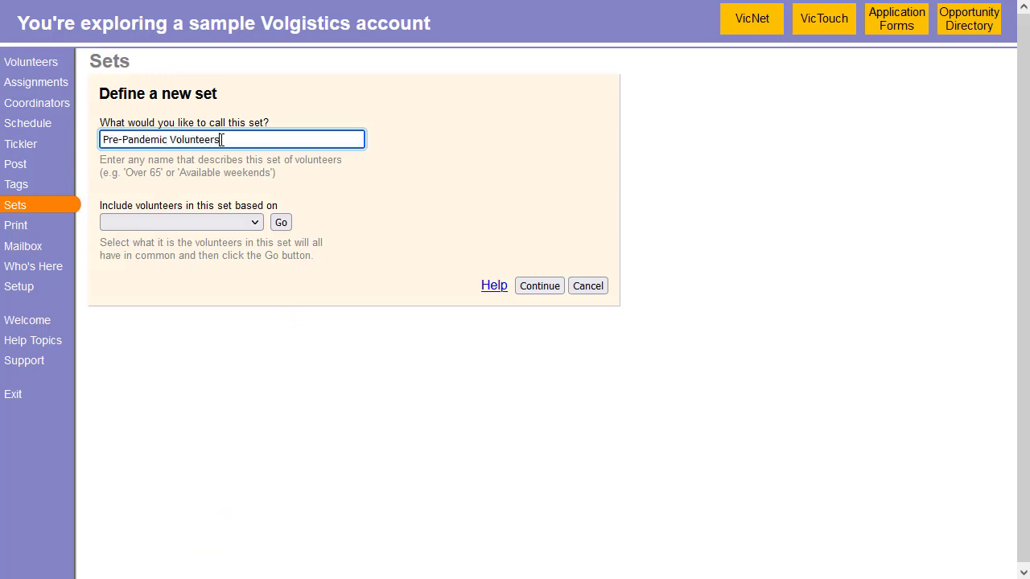
click(204, 227)
scroll(199, 335, down, 8)
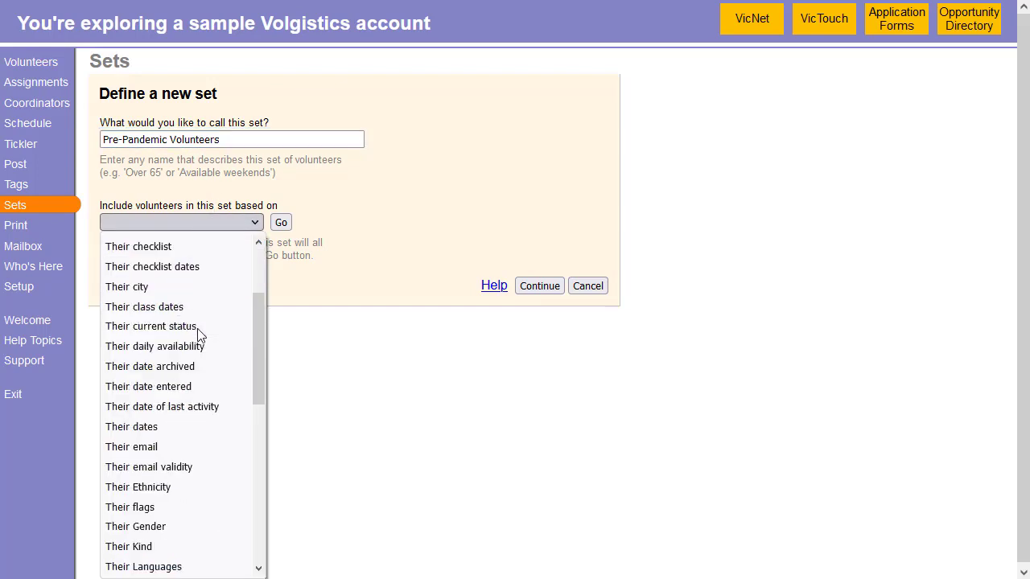
click(191, 416)
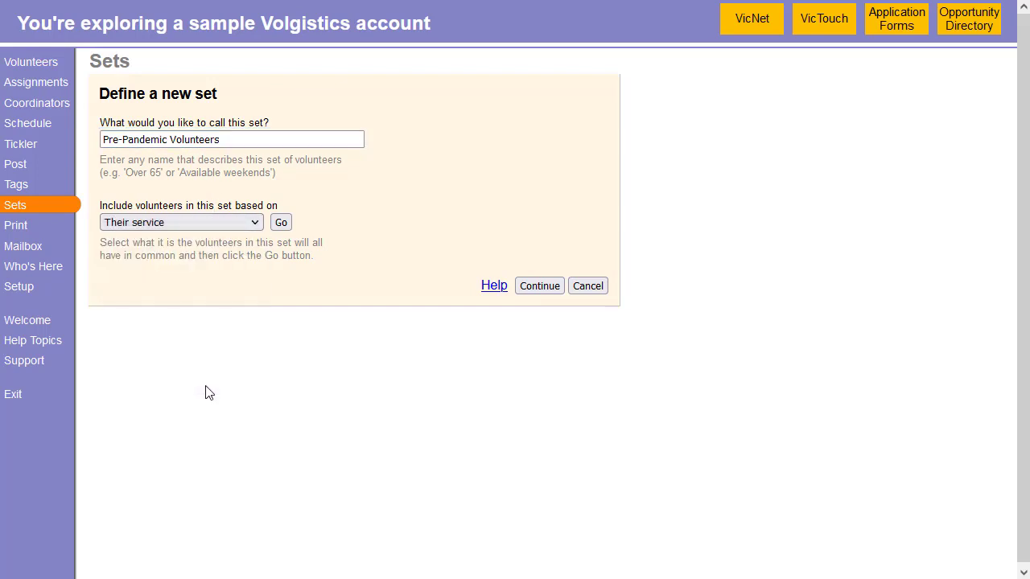
click(280, 225)
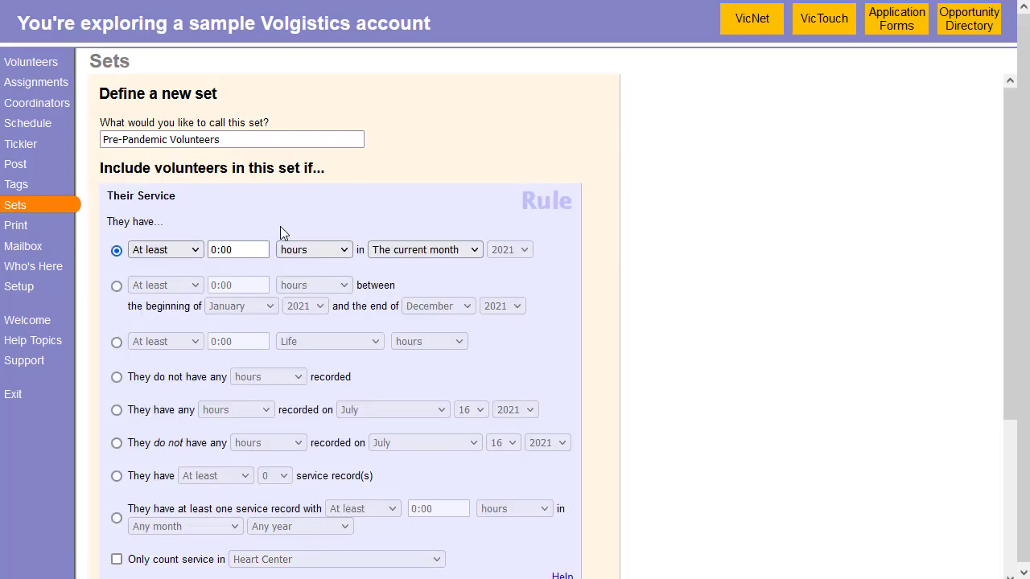
Step: Make the service rule require at least 0:01 hours between two chosen months
click(116, 286)
click(243, 286)
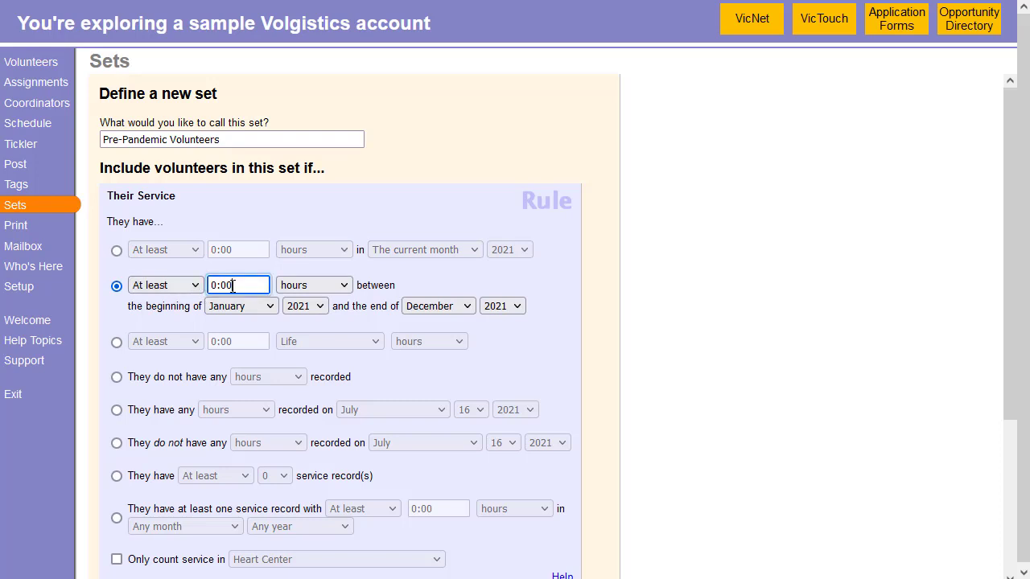
drag(243, 287, 213, 287)
click(241, 283)
key(BackSpace)
text(1)
Step: Set the rule's period from the beginning of December 2019 to the end of February 2020 and finish the set
click(235, 305)
click(239, 547)
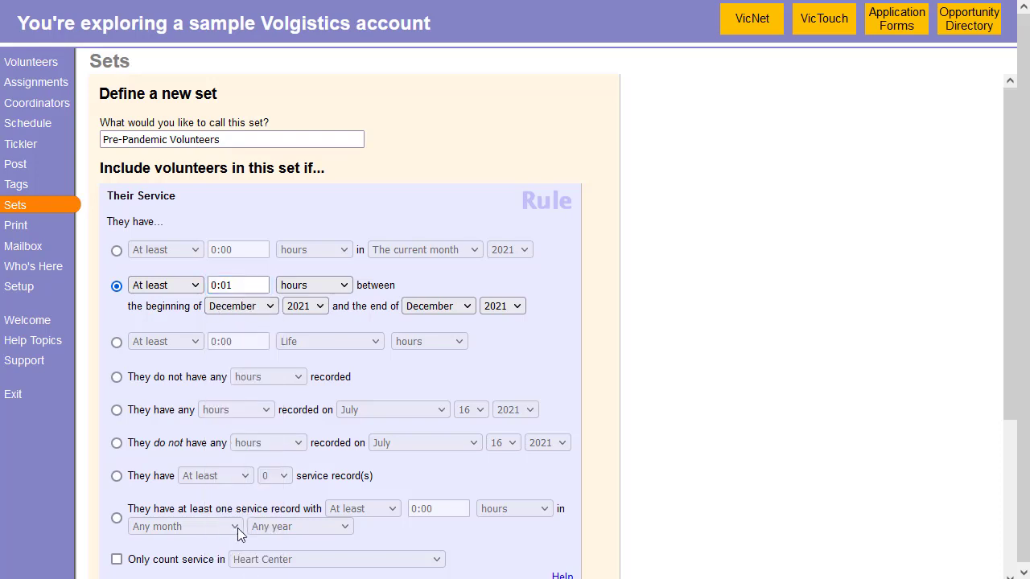
click(322, 306)
click(299, 241)
click(434, 306)
click(438, 350)
click(500, 305)
click(496, 234)
scroll(514, 383, down, 3)
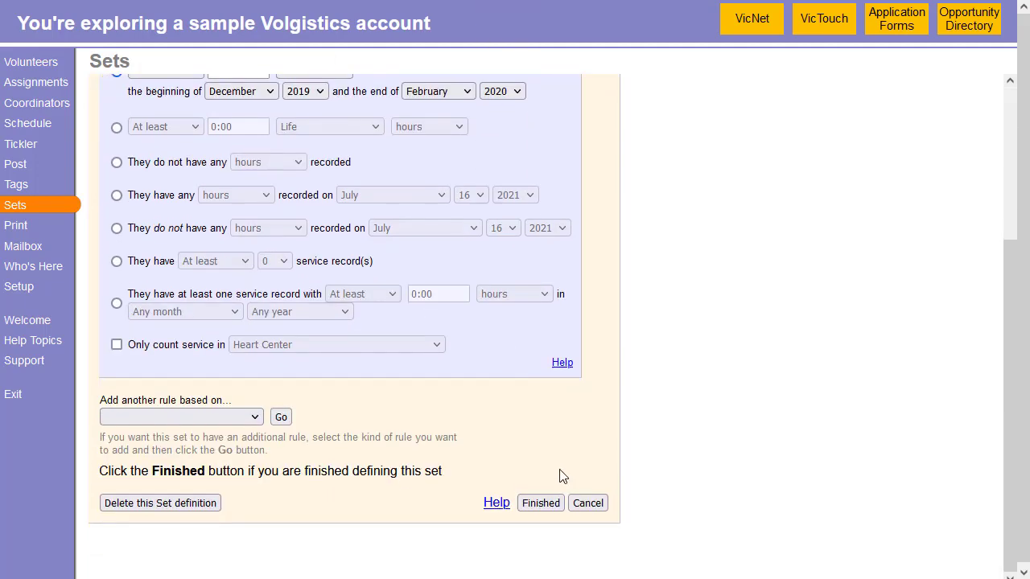
click(540, 503)
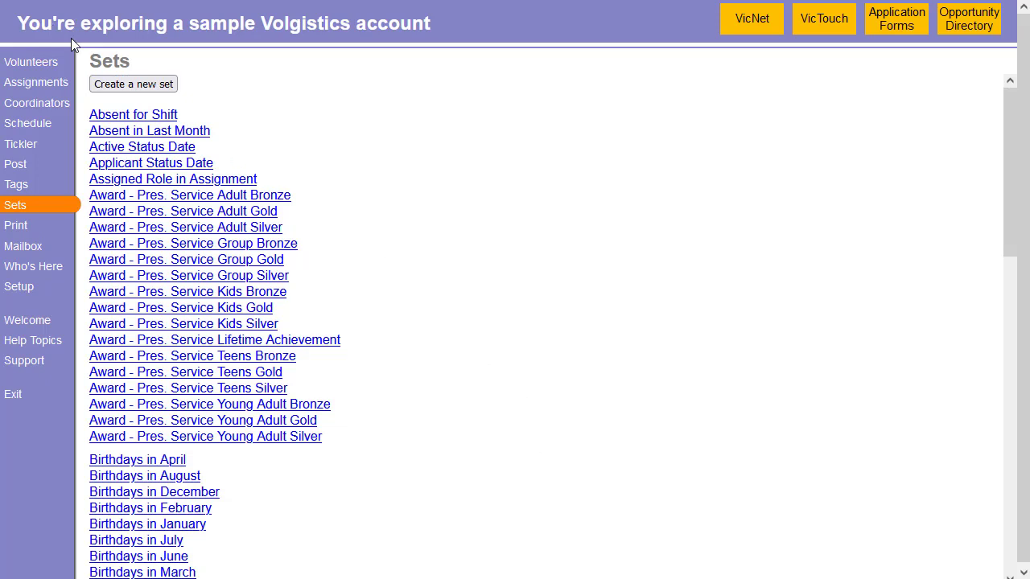
Step: Start another new set called Returning Volunteers with a rule based on Their service
click(113, 84)
click(211, 140)
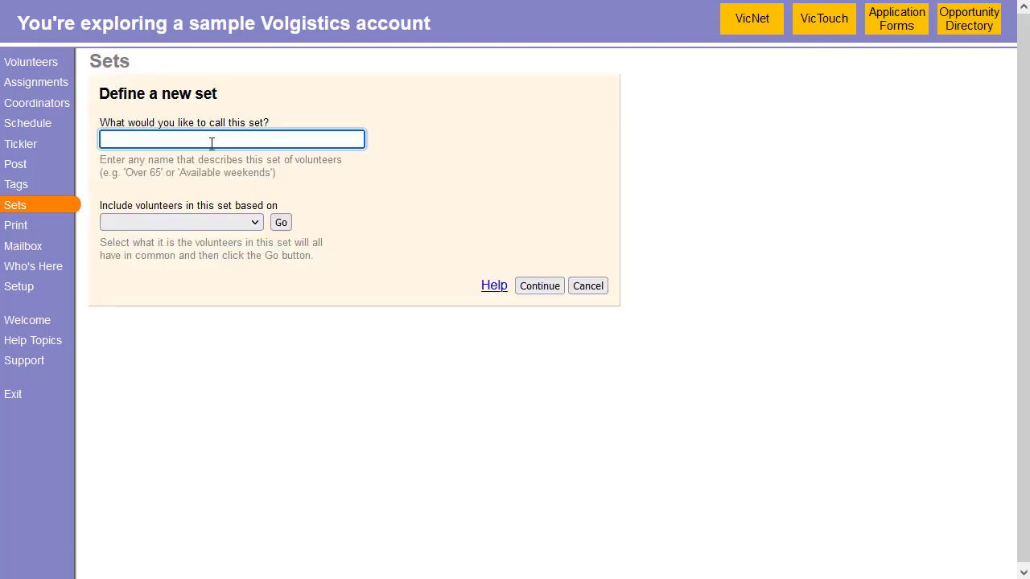
text(Returning Volunteers)
click(224, 222)
scroll(214, 356, down, 8)
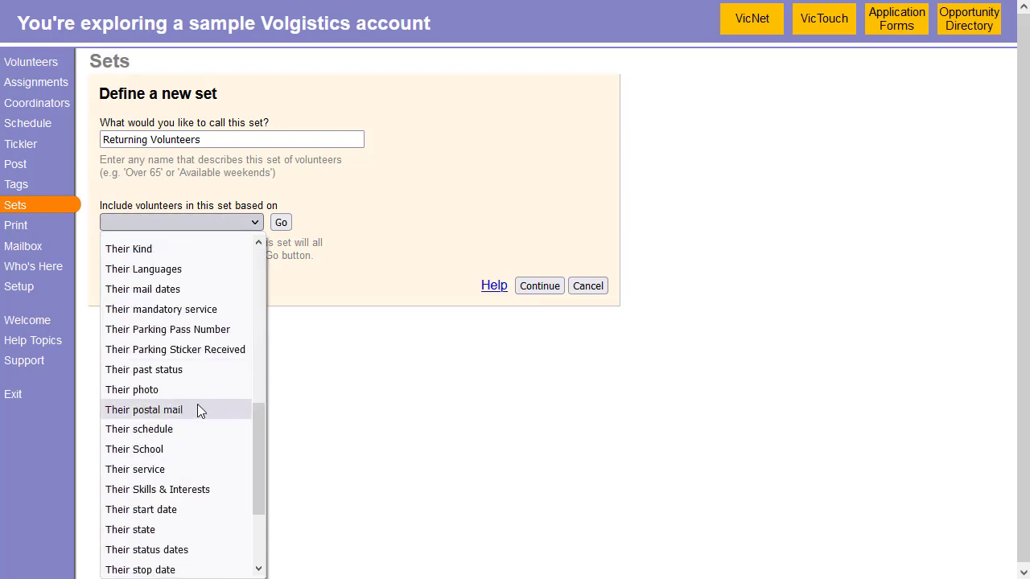
click(192, 471)
click(280, 223)
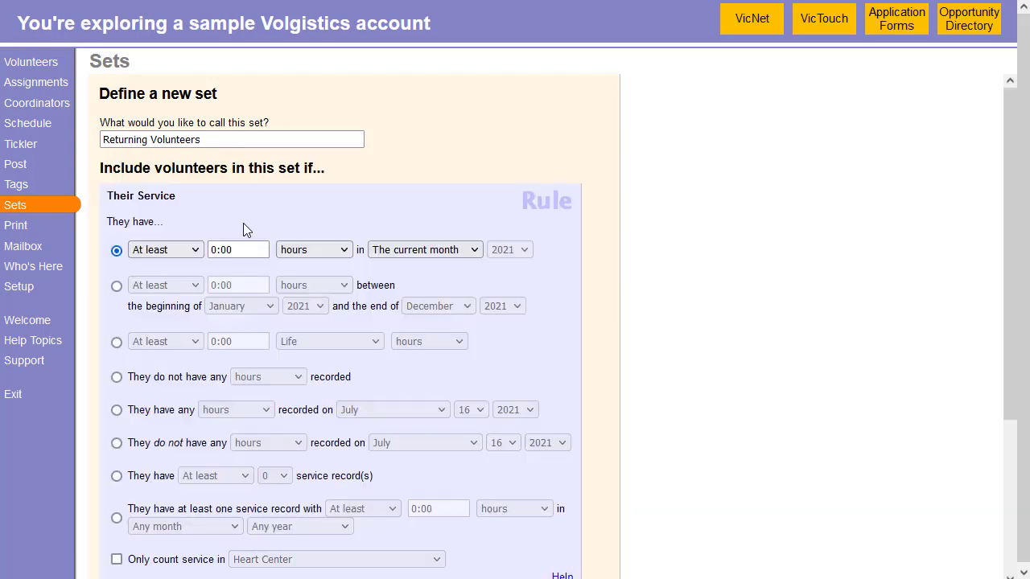
Step: Have the Returning Volunteers rule require at least 0:01 hours within a range of months
click(118, 288)
click(226, 285)
drag(226, 284, 260, 284)
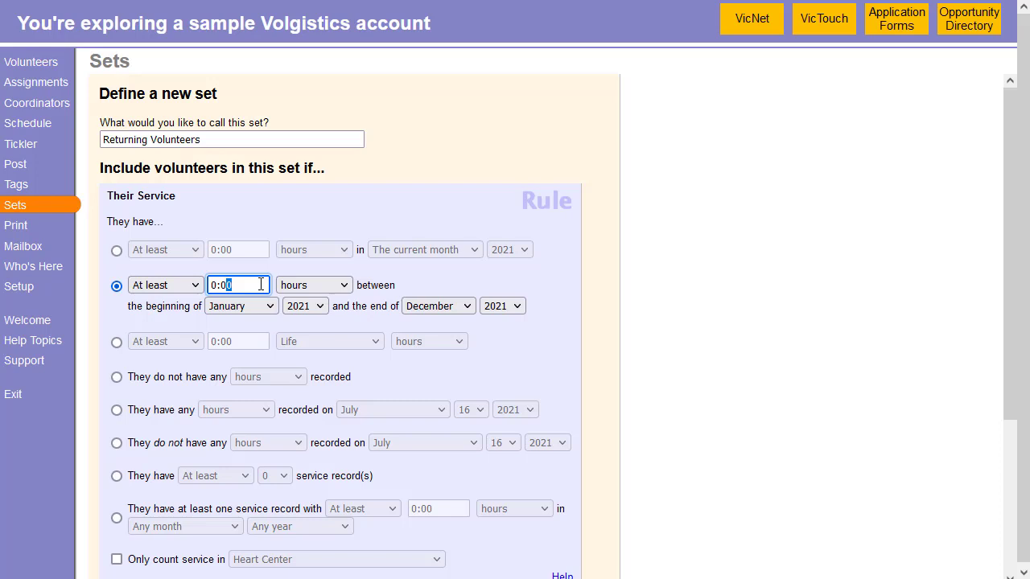
text(1)
click(286, 273)
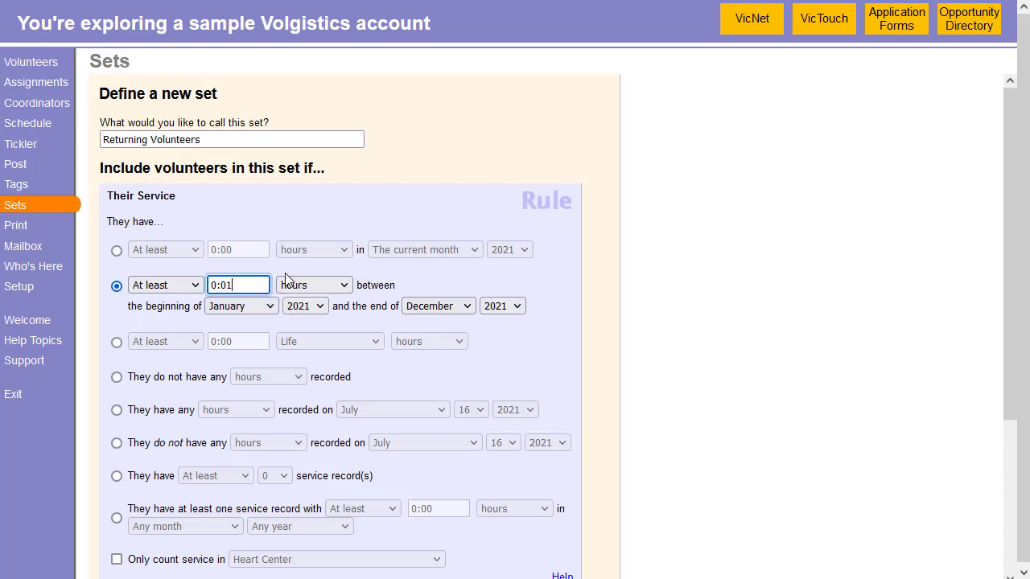
Step: Set the range's start month to March and its end month to June, and finish the Returning Volunteers set
click(204, 309)
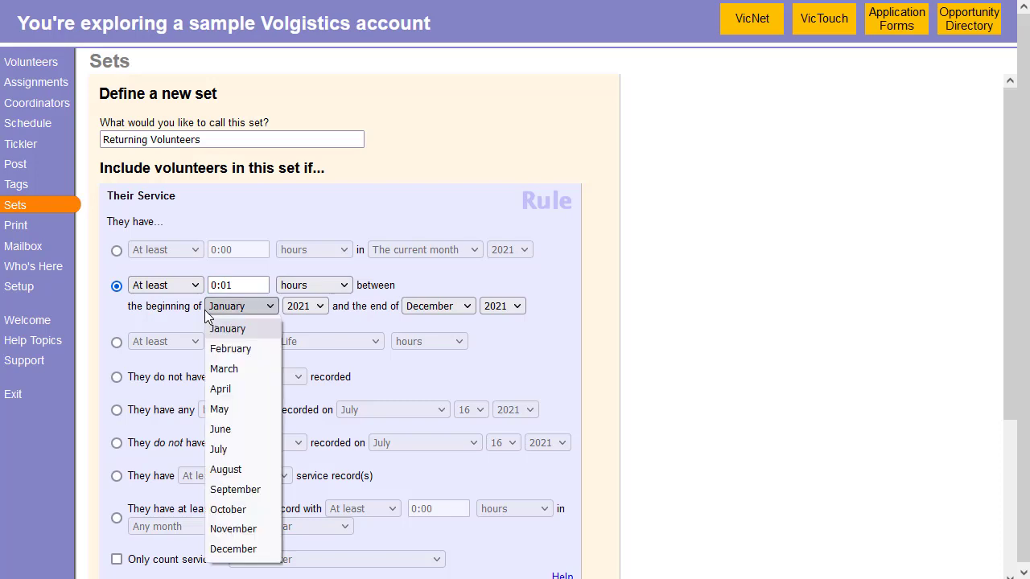
click(245, 363)
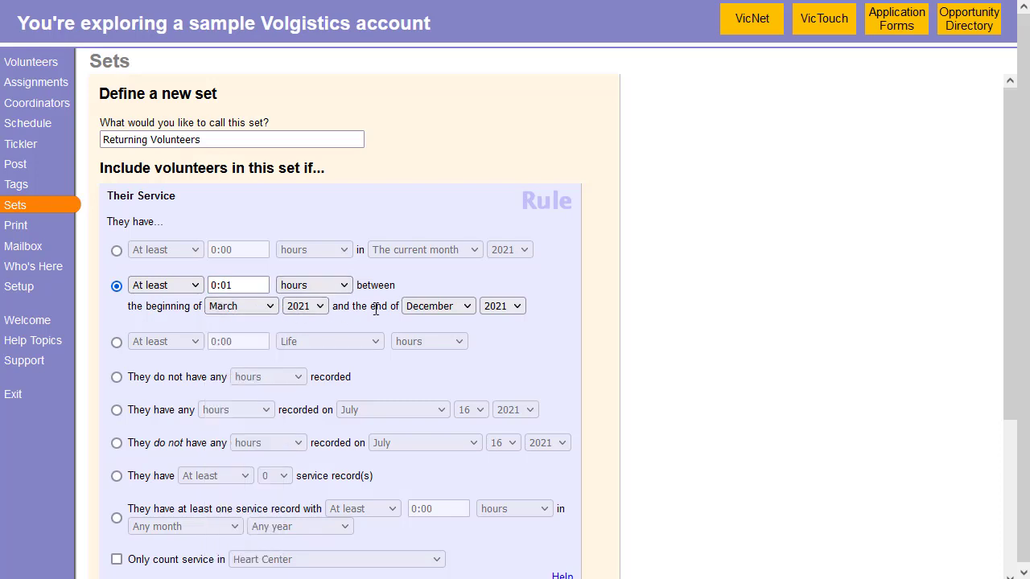
click(444, 314)
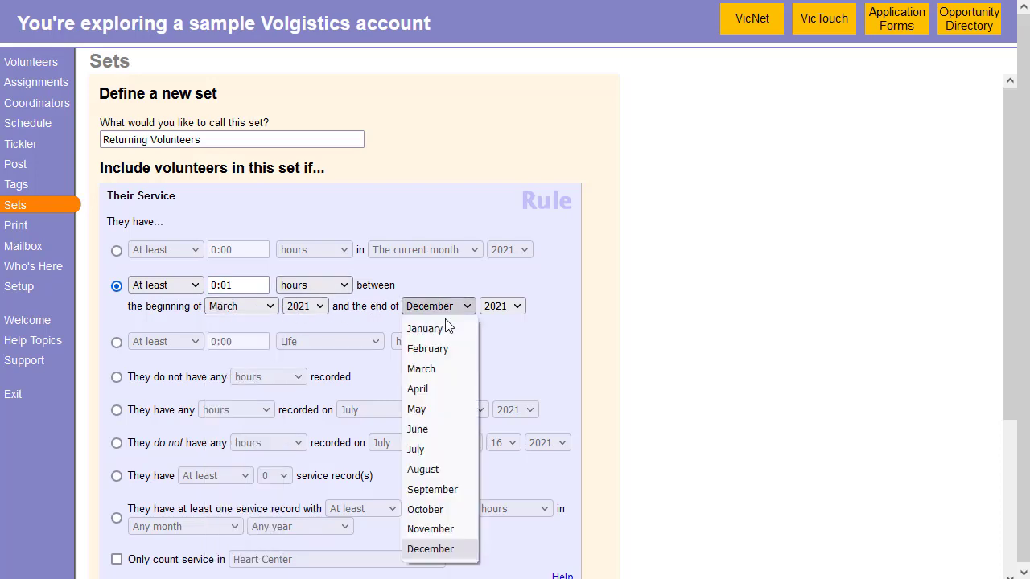
click(434, 432)
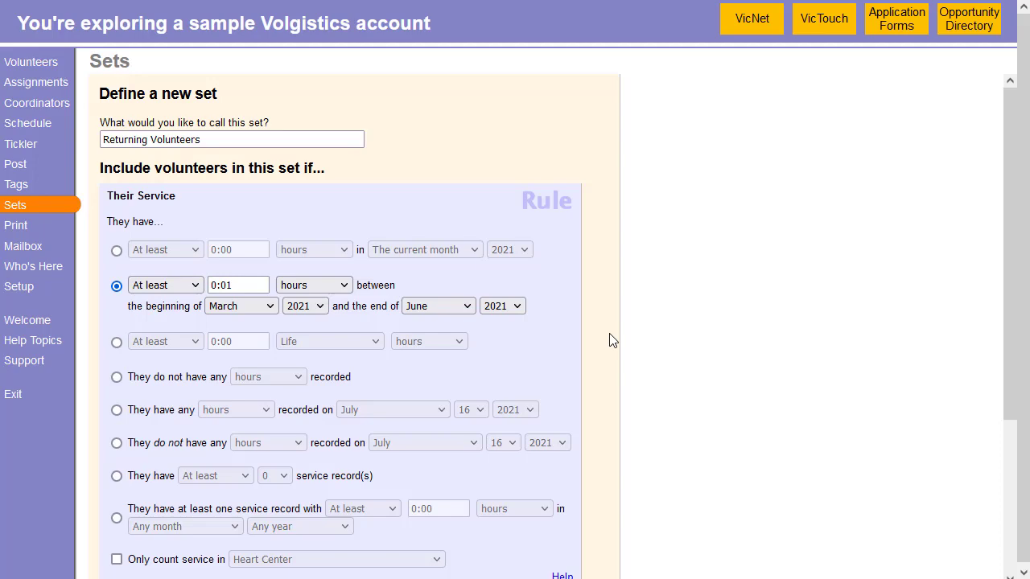
scroll(635, 346, down, 5)
click(546, 504)
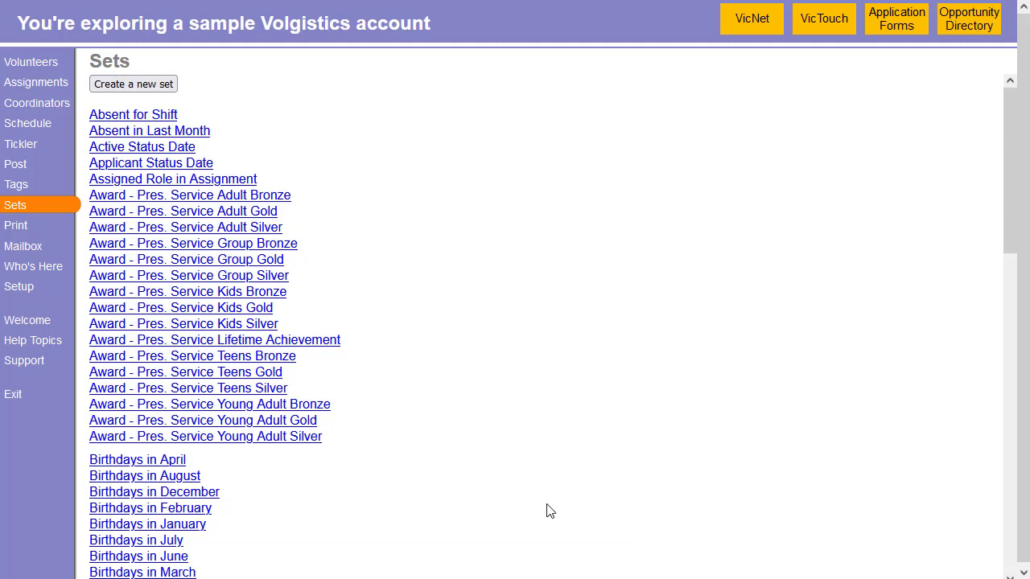
Step: List all volunteers in the Pre-Pandemic Volunteers set and check the number of entries
click(15, 62)
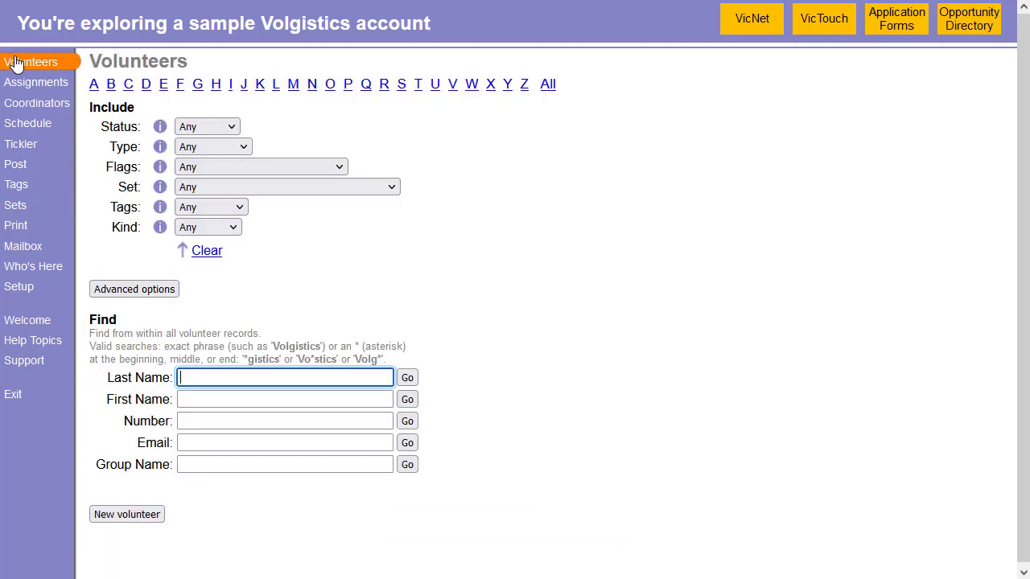
click(238, 188)
scroll(254, 266, down, 15)
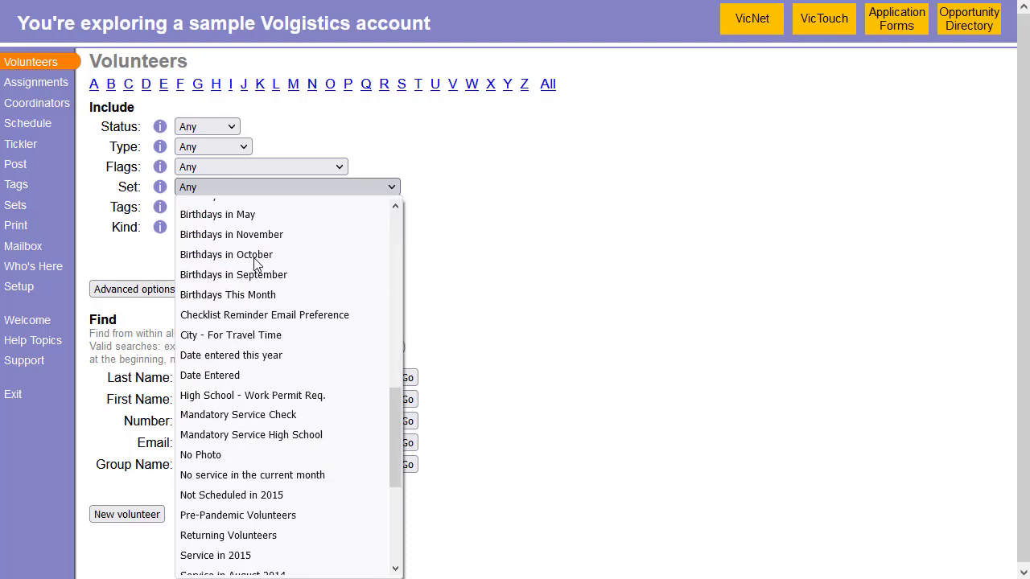
click(257, 336)
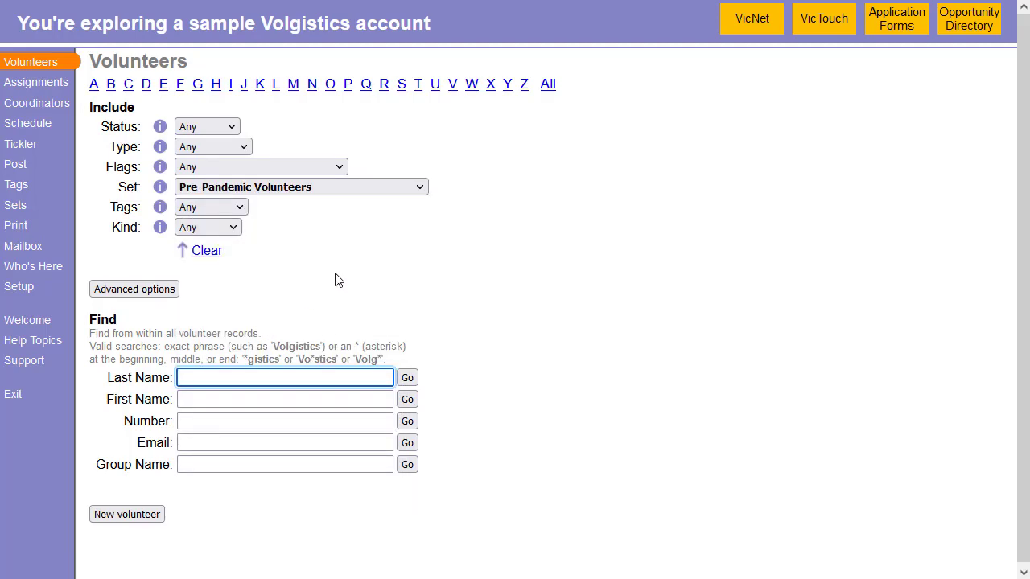
click(549, 86)
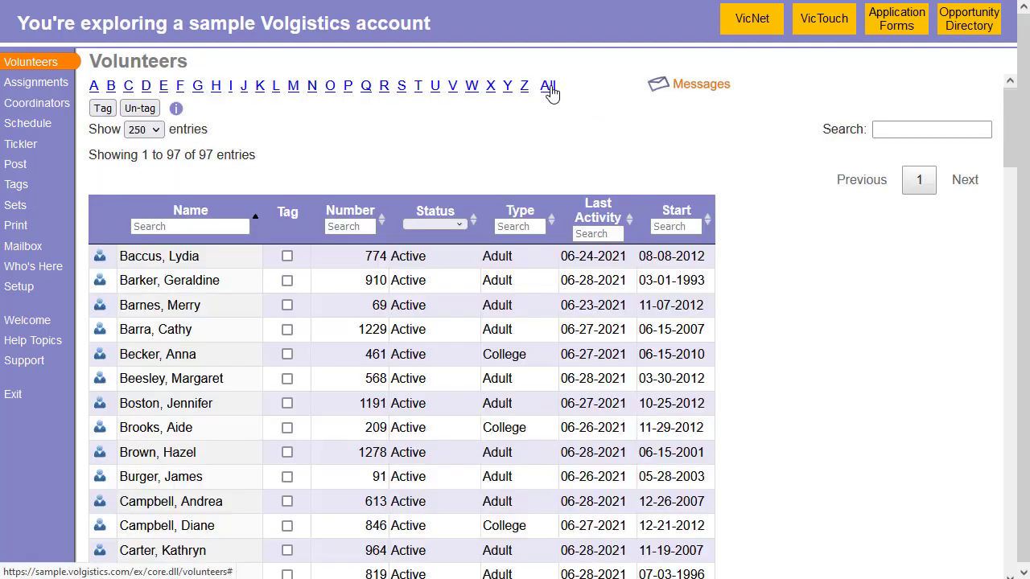
drag(148, 155, 216, 155)
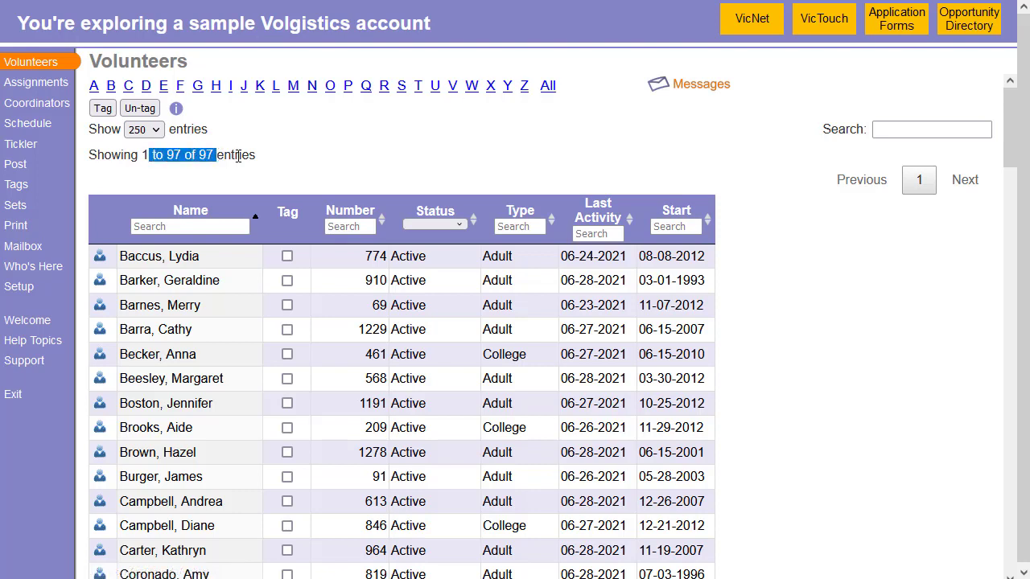
click(238, 156)
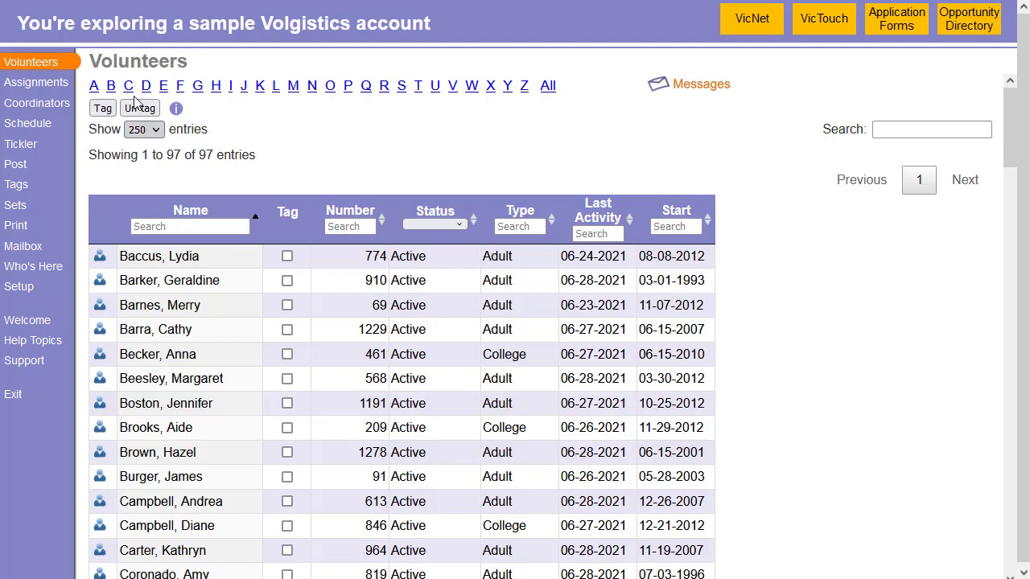
Step: Switch the volunteer filter to the Returning Volunteers set, list all its members and check the number of entries
click(36, 67)
click(238, 190)
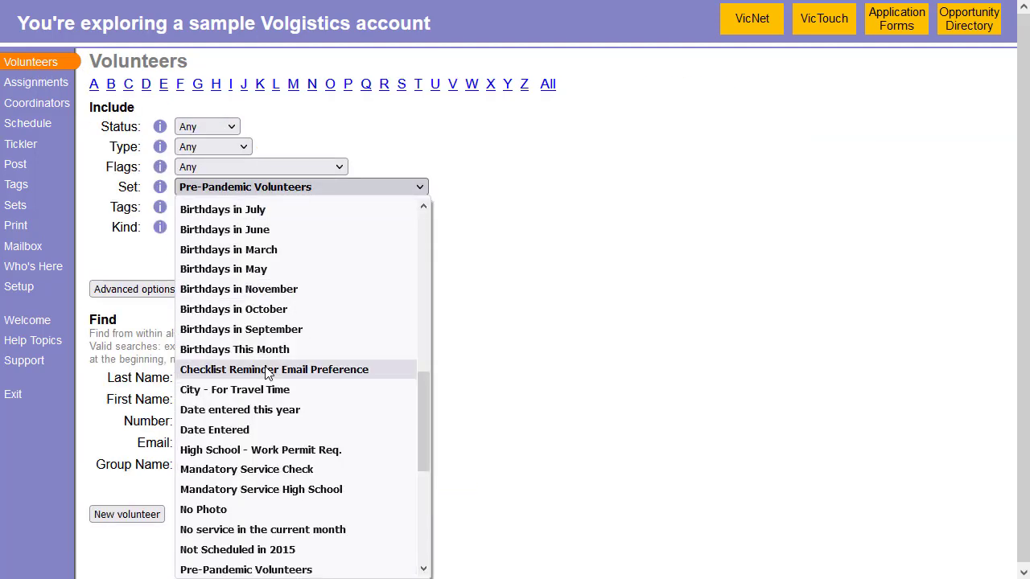
scroll(265, 368, down, 1)
click(267, 530)
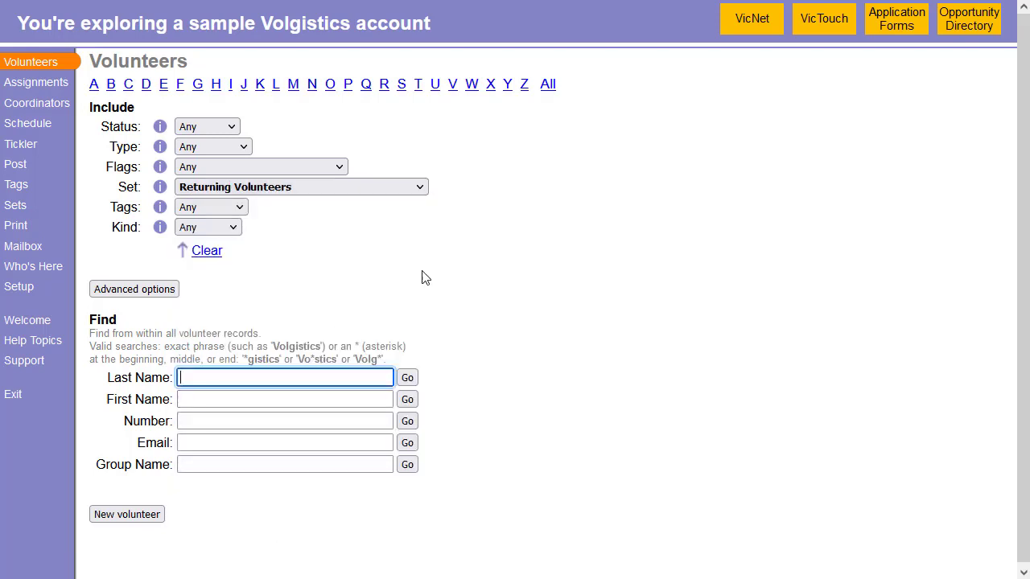
click(547, 88)
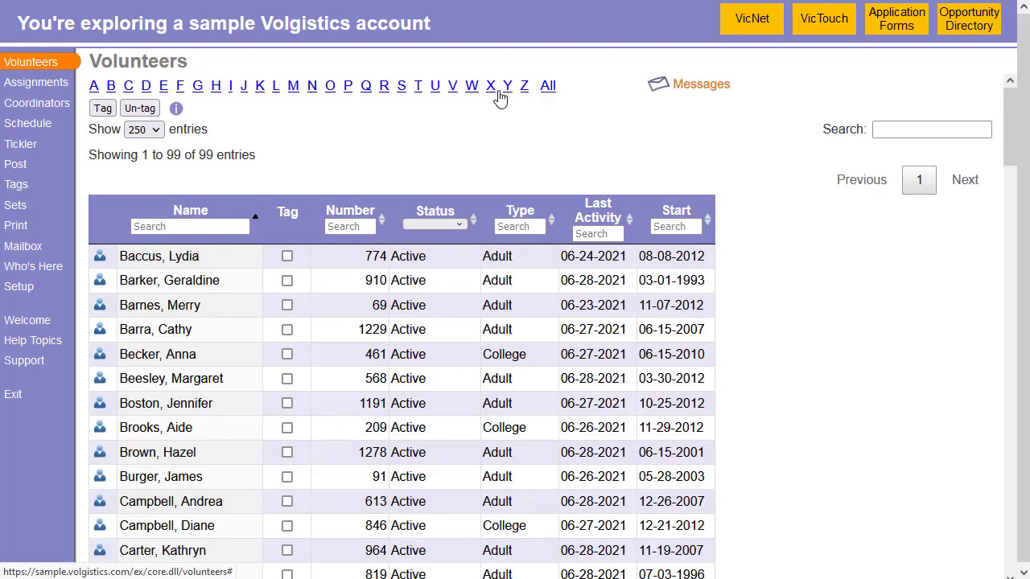
drag(157, 155, 263, 160)
click(267, 161)
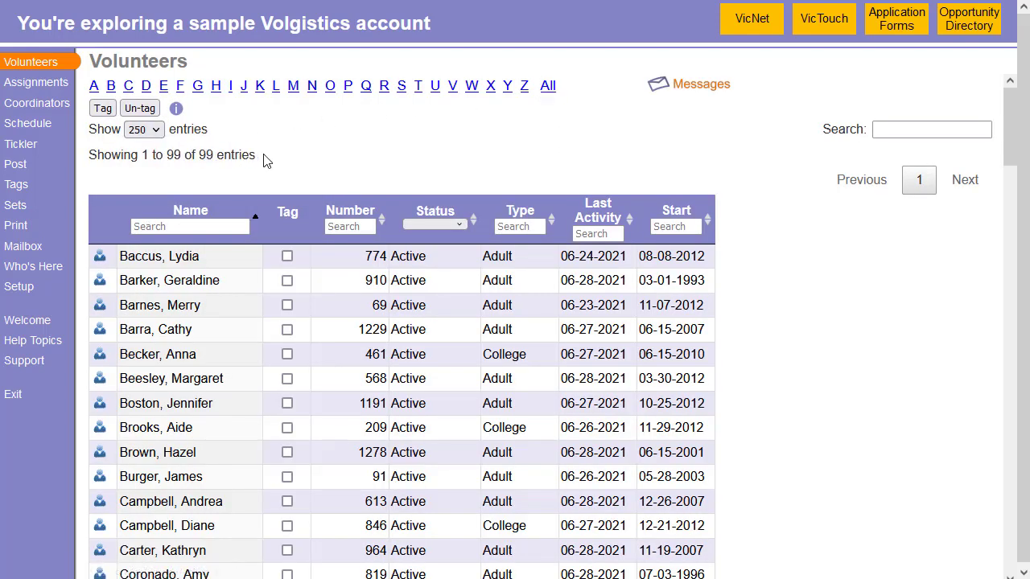